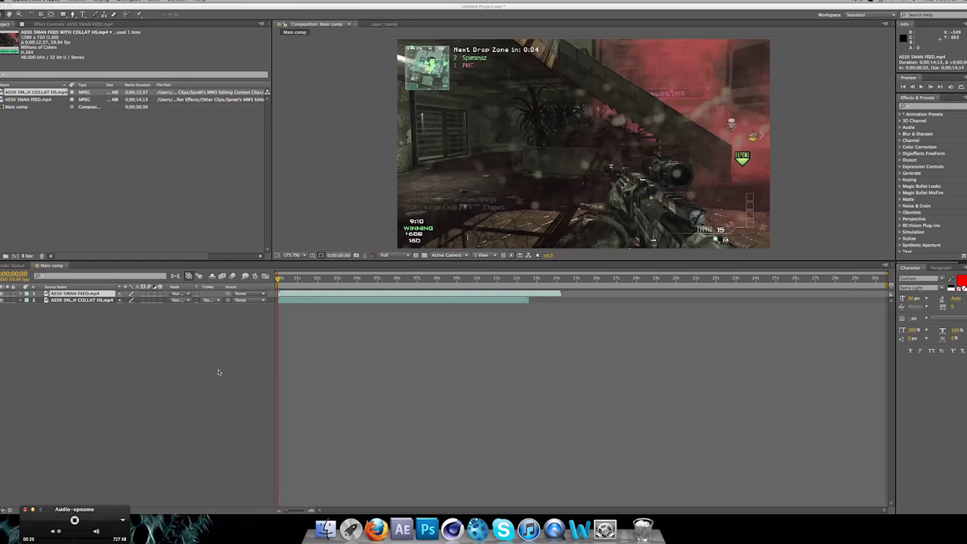
Bring the After Effects window with the Main comp to the front
{"action": "left_click", "coordinate": [128, 34]}
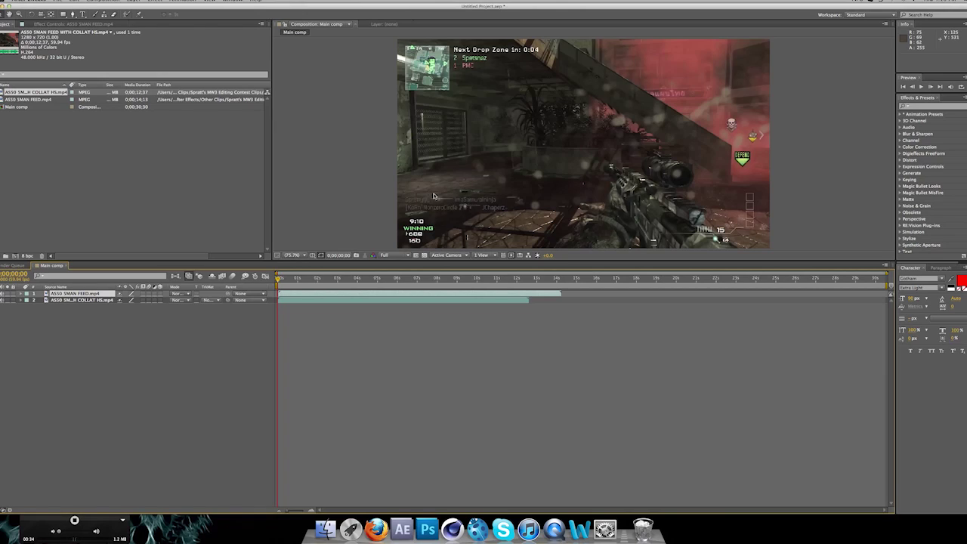
Scale both gameplay clip layers up to 101%
{"action": "left_click", "coordinate": [89, 299], "text": "shift"}
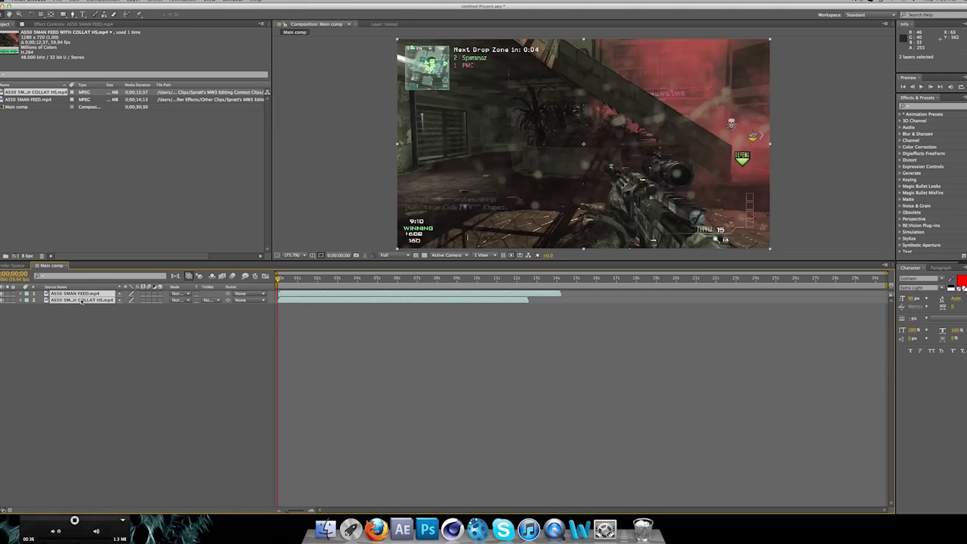
{"action": "key", "text": "s"}
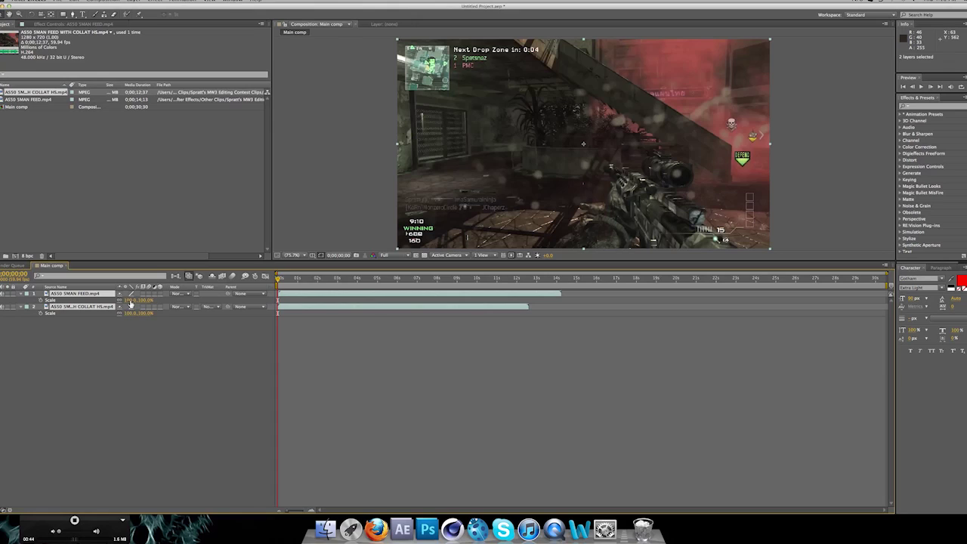
{"action": "left_click_drag", "start_coordinate": [136, 300], "coordinate": [143, 300]}
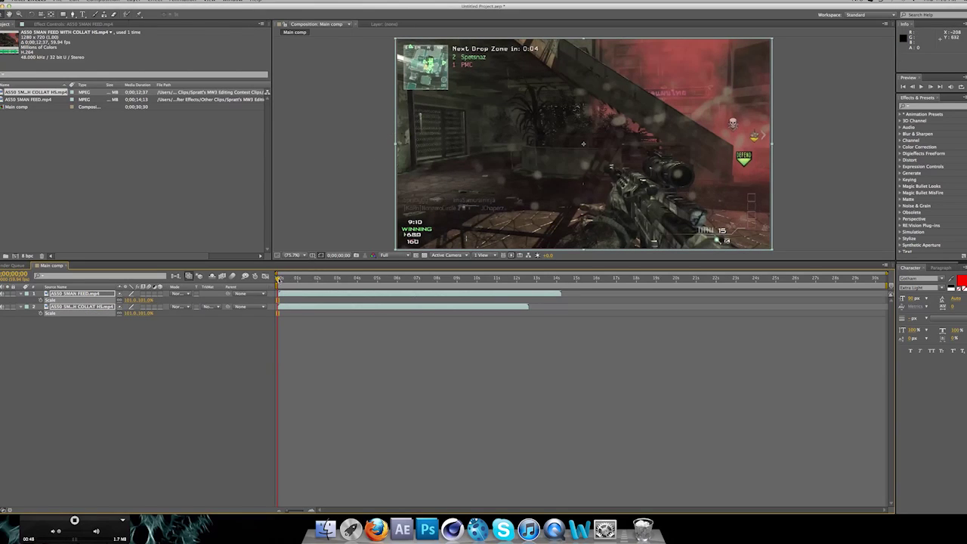
{"action": "left_click", "coordinate": [84, 312]}
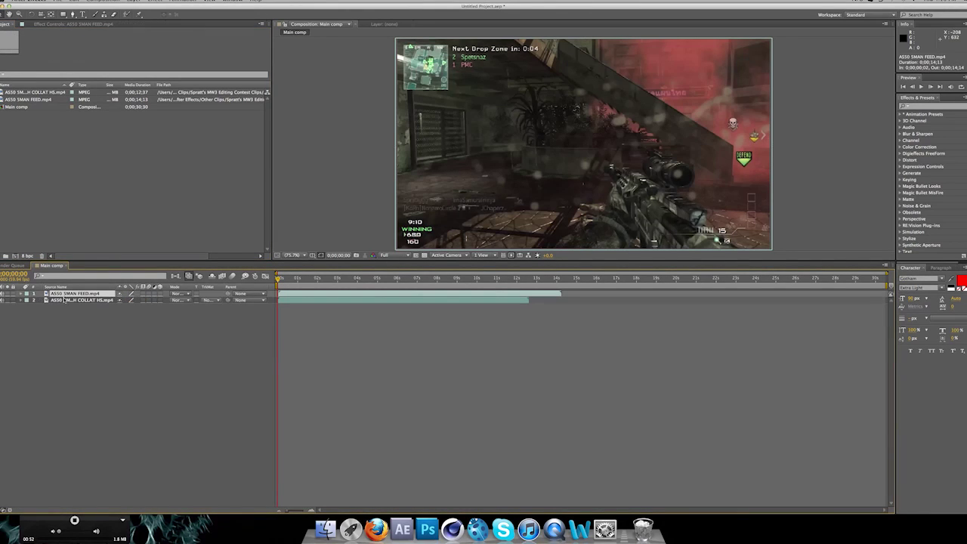
{"action": "key", "text": "s"}
Start the AS50 SMAN FEED layer where the other clip ends, around 12 seconds
{"action": "left_click", "coordinate": [97, 294]}
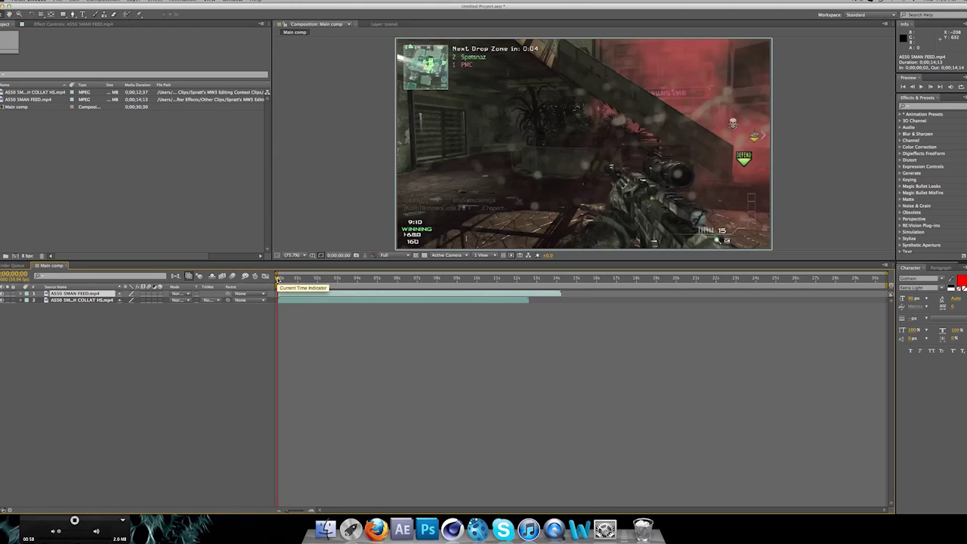
{"action": "left_click_drag", "start_coordinate": [324, 281], "coordinate": [527, 287]}
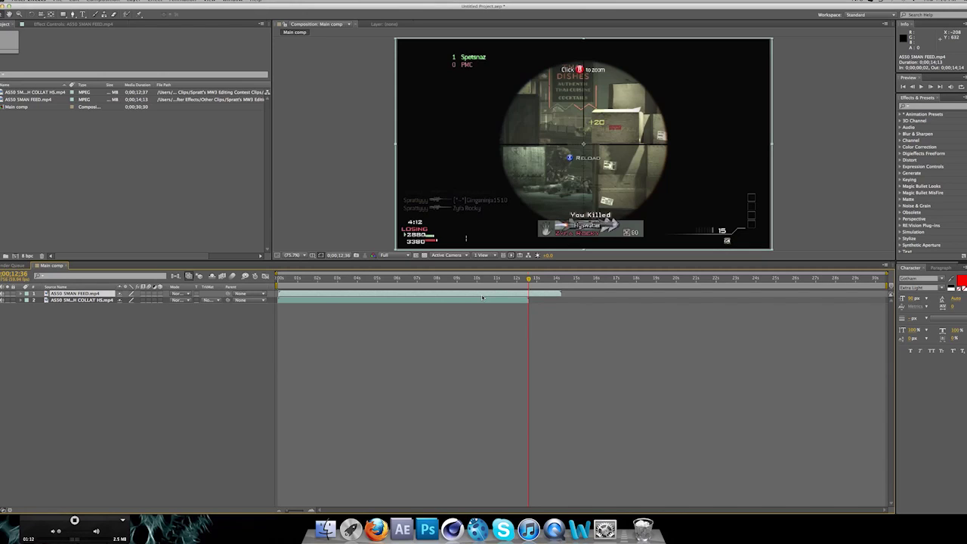
{"action": "key", "text": "bracketleft"}
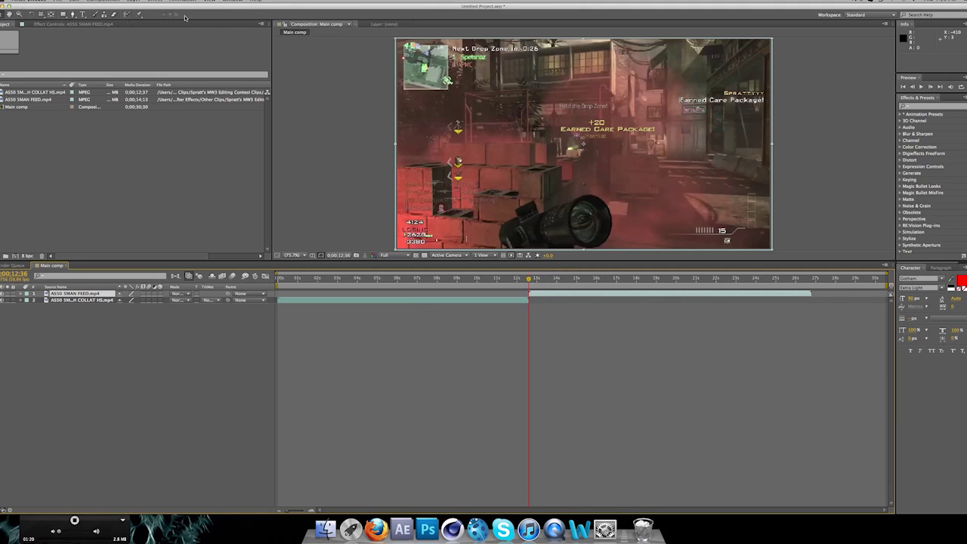
Add Adjustment Layer 1 and trim it to span 11;23 to 13;41 across the cut
{"action": "left_click", "coordinate": [134, 2]}
{"action": "mouse_move", "coordinate": [189, 7]}
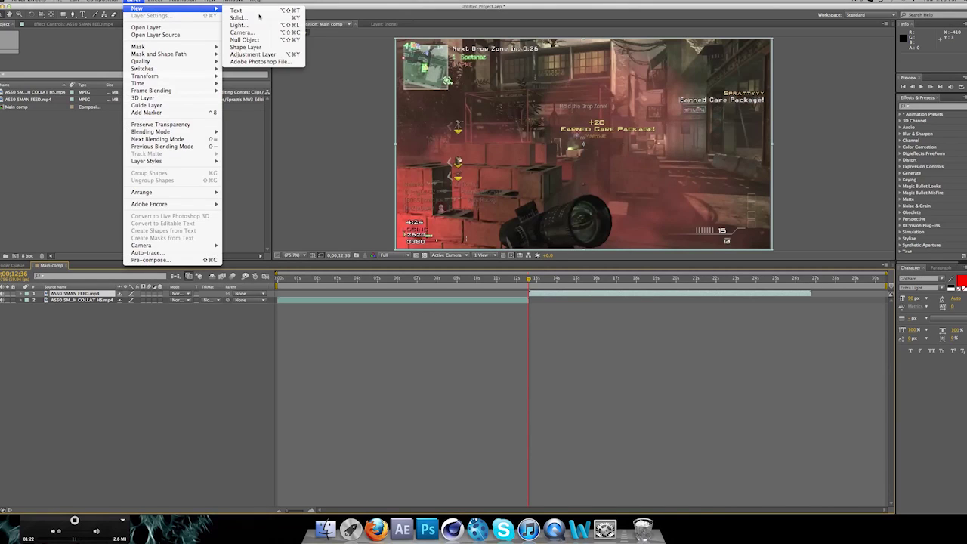
{"action": "left_click", "coordinate": [266, 55]}
{"action": "left_click", "coordinate": [575, 280]}
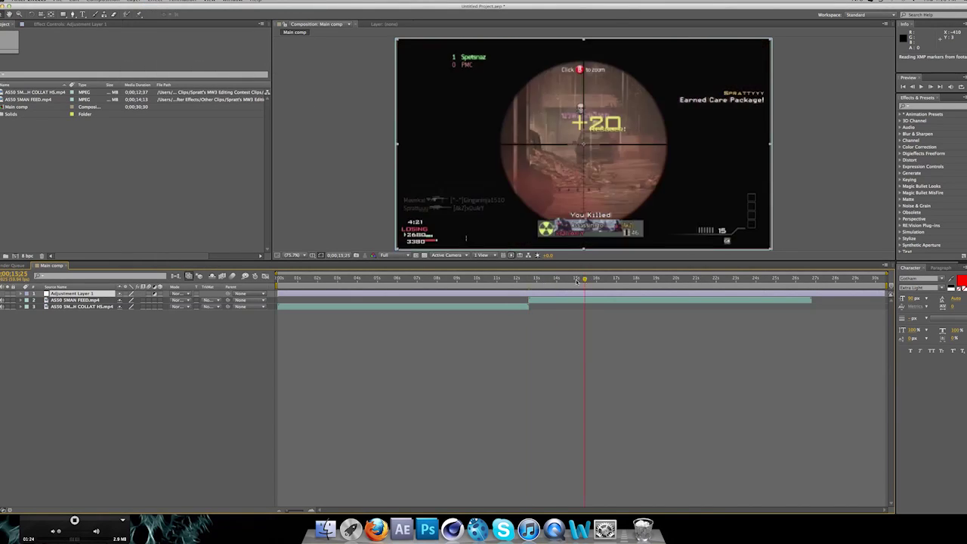
{"action": "key", "text": "alt+bracketright"}
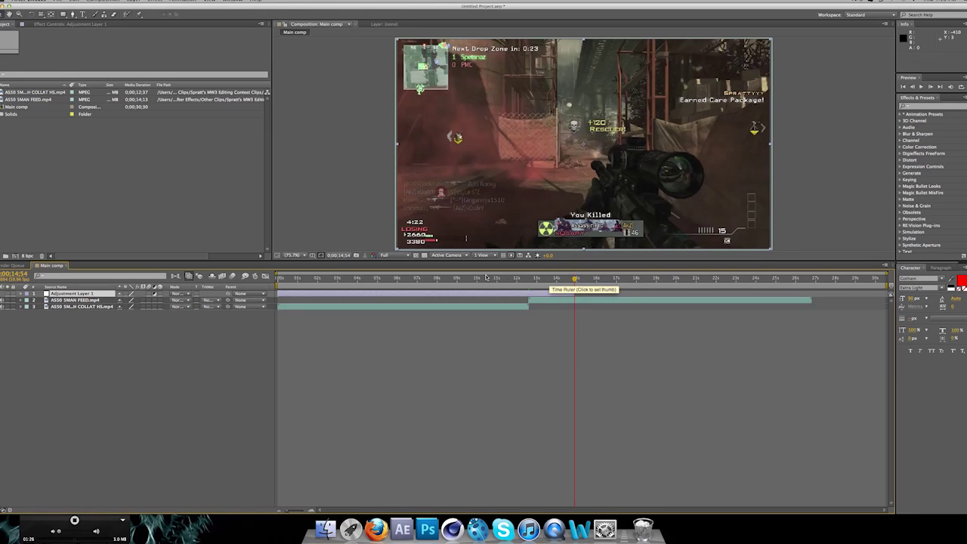
{"action": "left_click", "coordinate": [485, 279]}
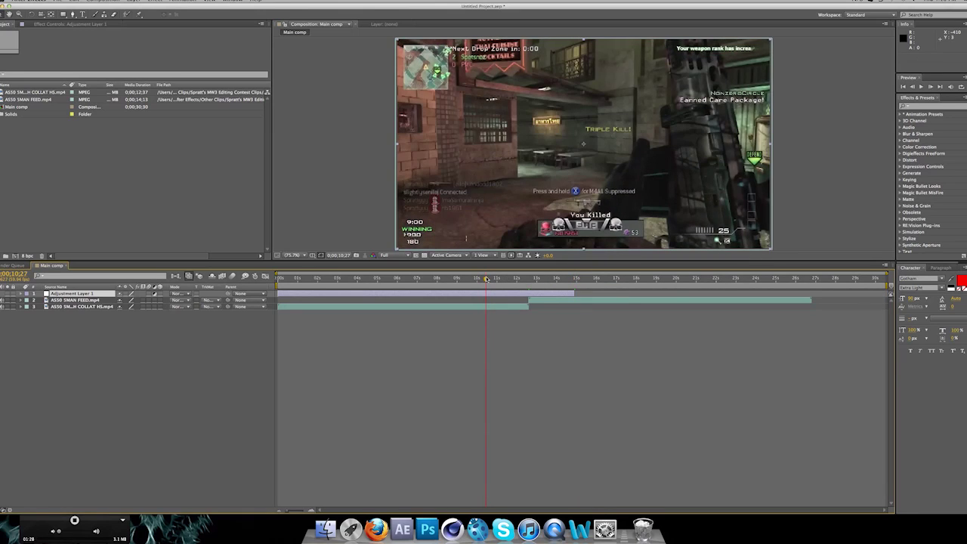
{"action": "key", "text": "alt+bracketleft"}
{"action": "left_click", "coordinate": [507, 279]}
{"action": "left_click_drag", "start_coordinate": [506, 280], "coordinate": [551, 280]}
{"action": "key", "text": "alt+bracketleft"}
{"action": "key", "text": "alt+bracketright"}
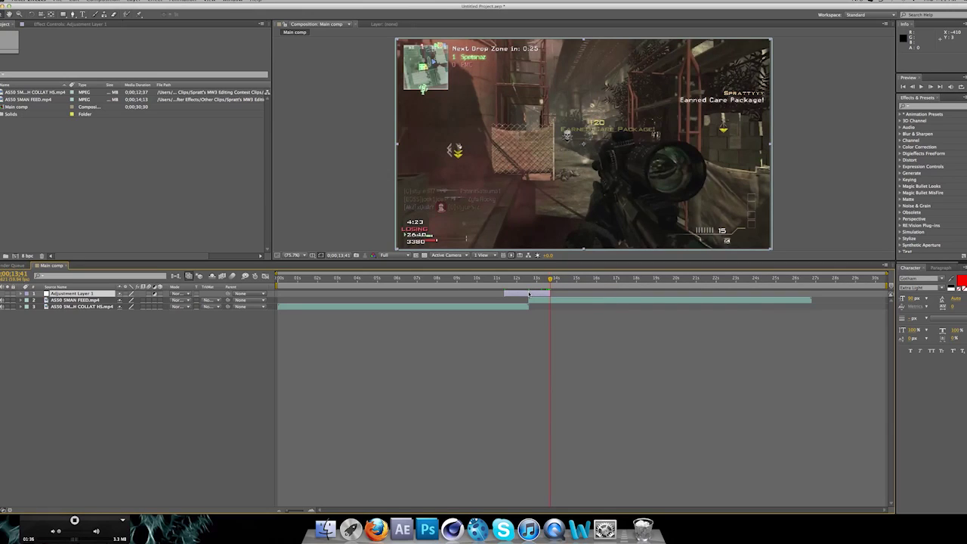
Find CC Scatterize with the search 'cc scatt' and apply it to the adjustment layer
{"action": "left_click", "coordinate": [923, 109]}
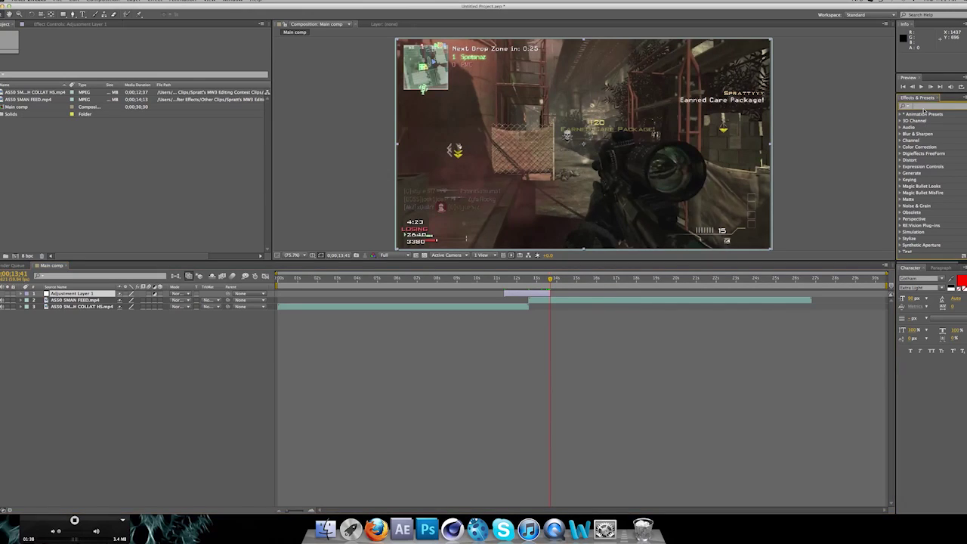
{"action": "type", "text": "cc"}
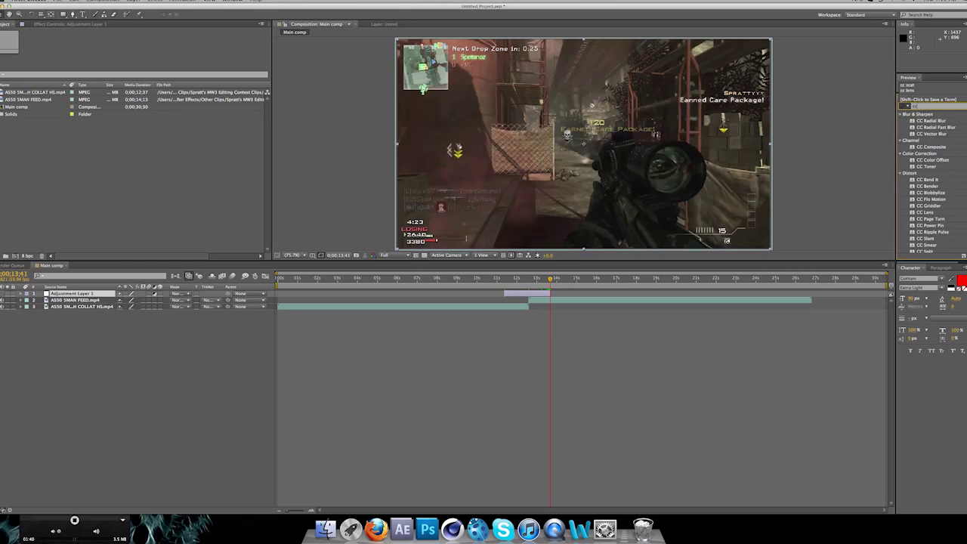
{"action": "type", "text": " scatter"}
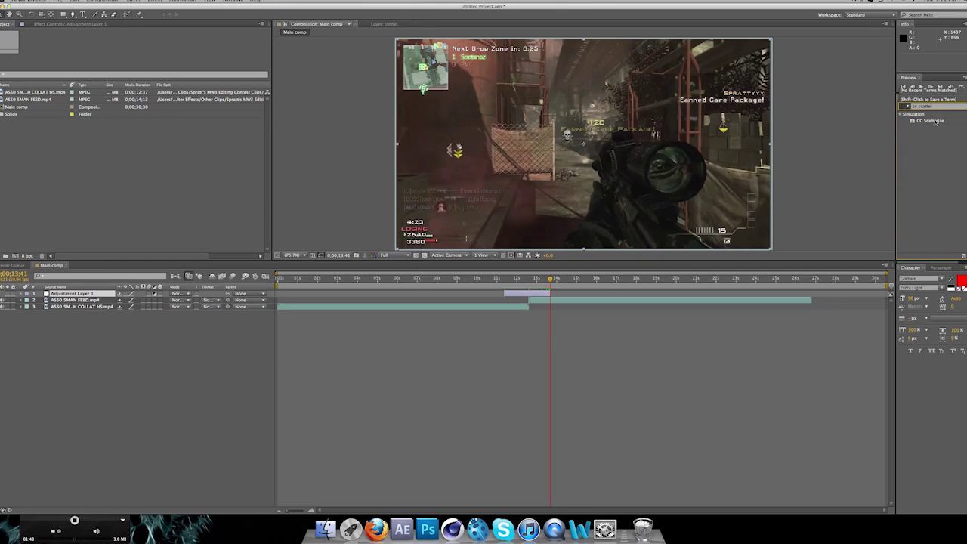
{"action": "left_click_drag", "start_coordinate": [936, 122], "coordinate": [515, 295]}
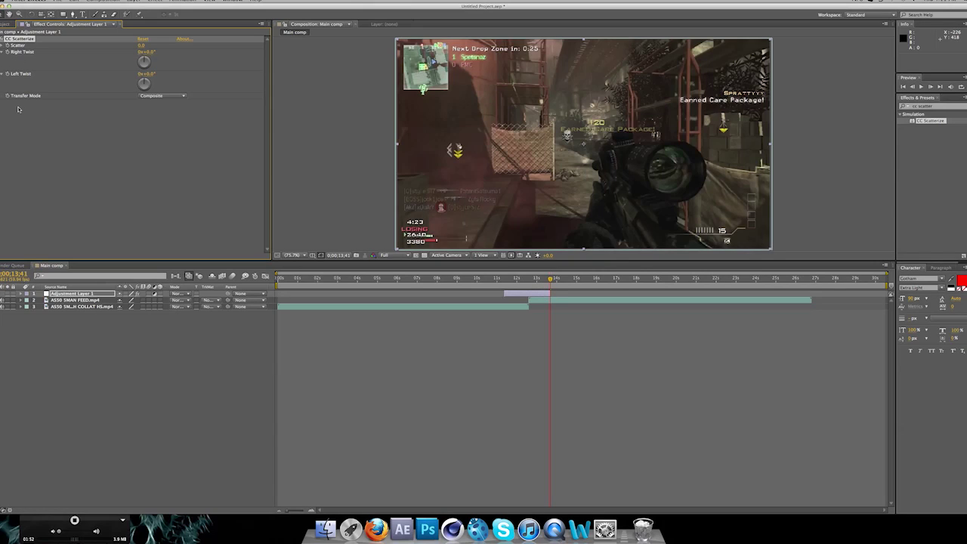
Set starting Right Twist and Left Twist keyframes at 11;23
{"action": "left_click", "coordinate": [8, 75]}
{"action": "left_click", "coordinate": [8, 52]}
{"action": "left_click_drag", "start_coordinate": [548, 280], "coordinate": [498, 283]}
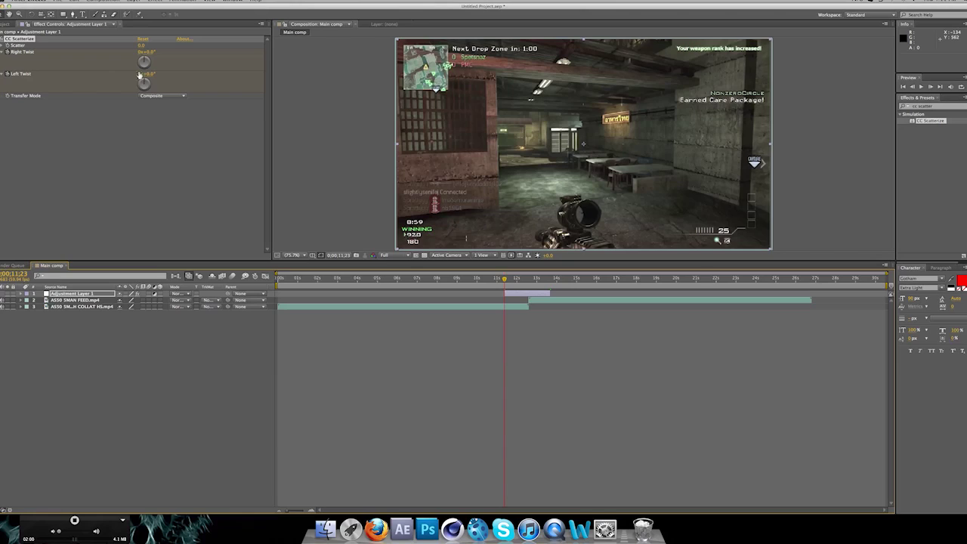
{"action": "left_click", "coordinate": [72, 293]}
{"action": "key", "text": "u"}
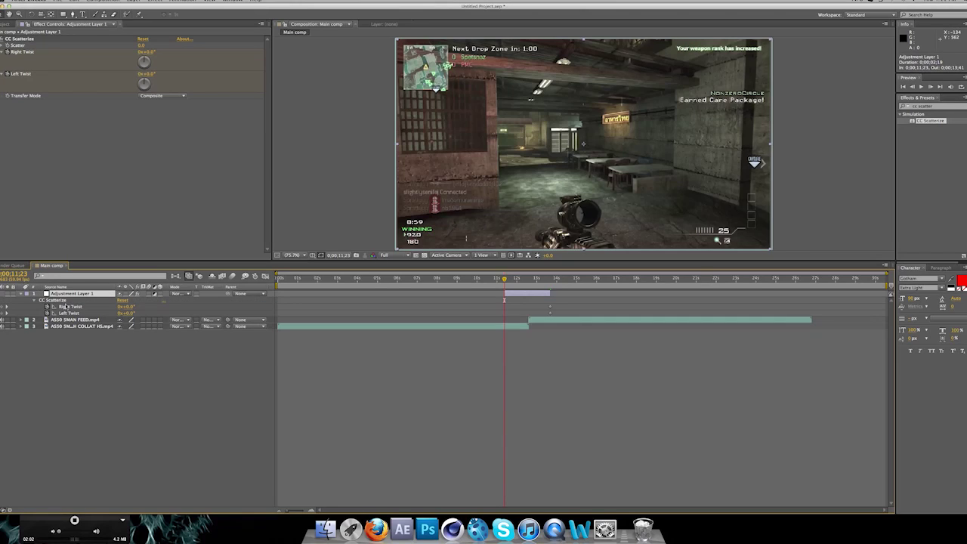
{"action": "left_click", "coordinate": [3, 306]}
{"action": "left_click", "coordinate": [4, 313]}
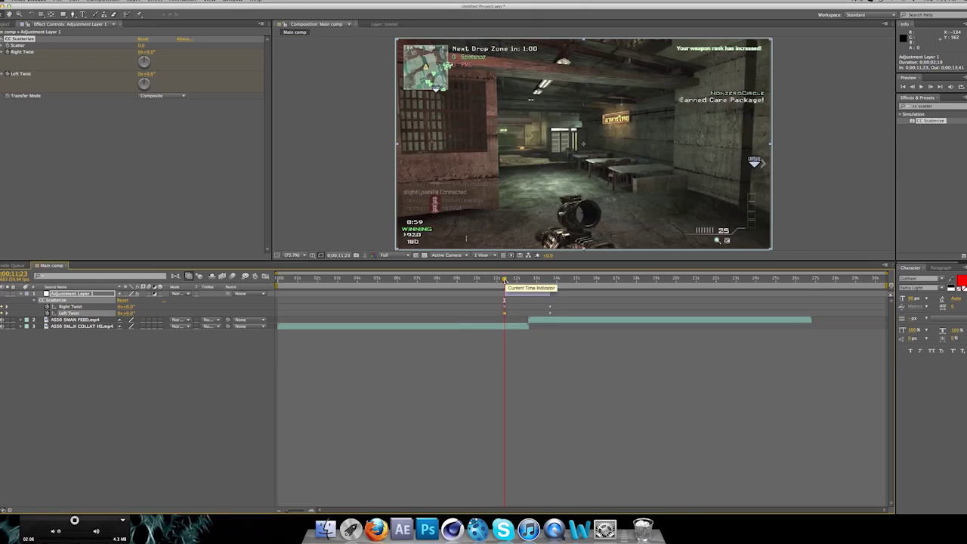
At 12;36, set Right Twist to 1x and Left Twist to -1x
{"action": "left_click_drag", "start_coordinate": [514, 280], "coordinate": [528, 280]}
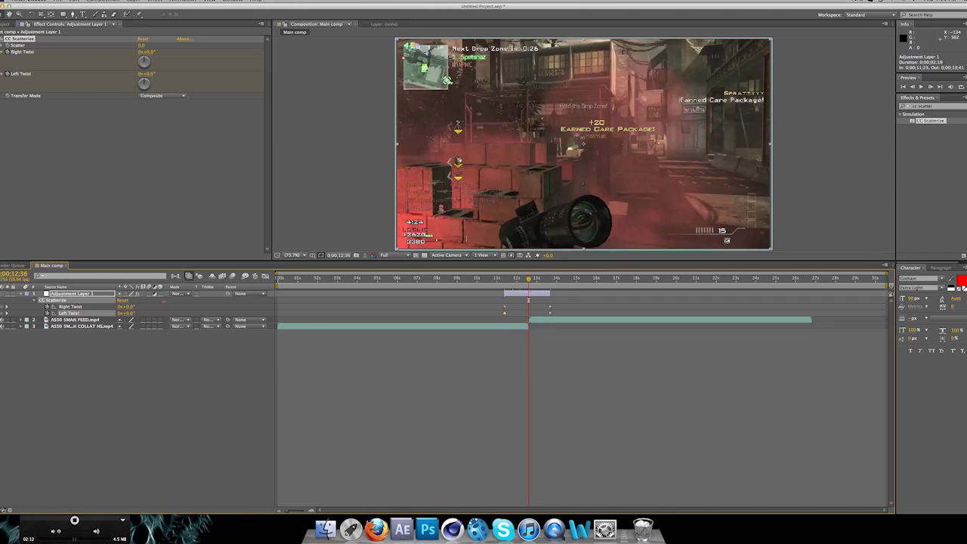
{"action": "left_click", "coordinate": [142, 53]}
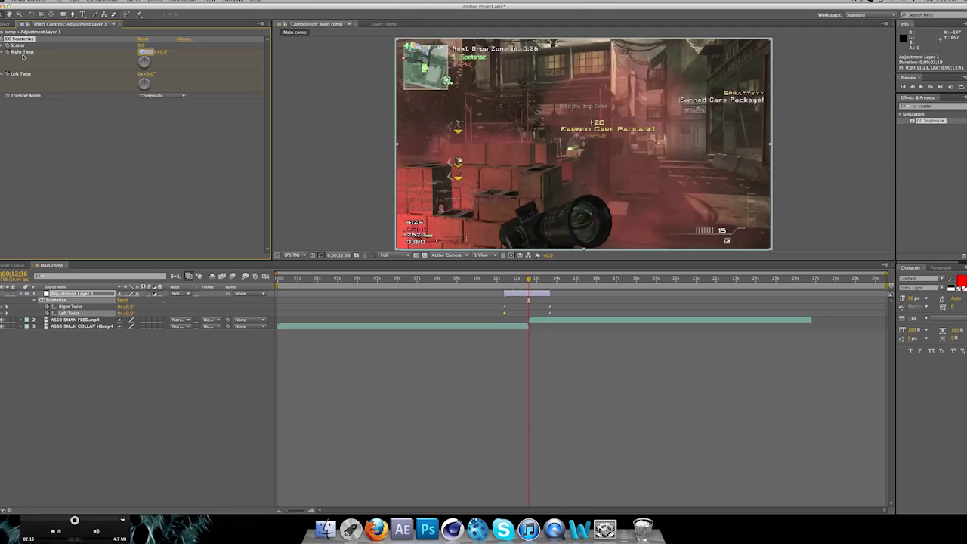
{"action": "type", "text": "1"}
{"action": "key", "text": "Tab"}
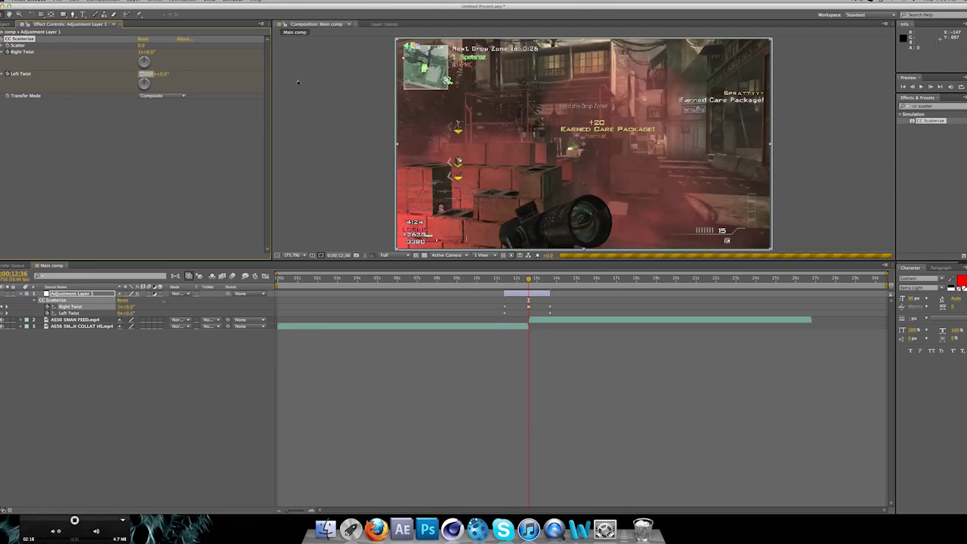
{"action": "type", "text": "-1"}
{"action": "key", "text": "Return"}
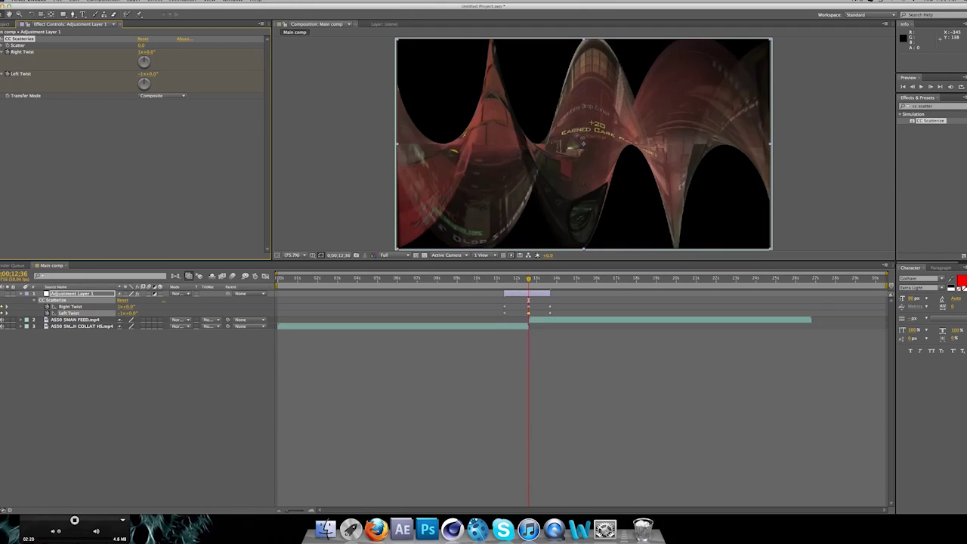
{"action": "left_click_drag", "start_coordinate": [528, 279], "coordinate": [506, 281]}
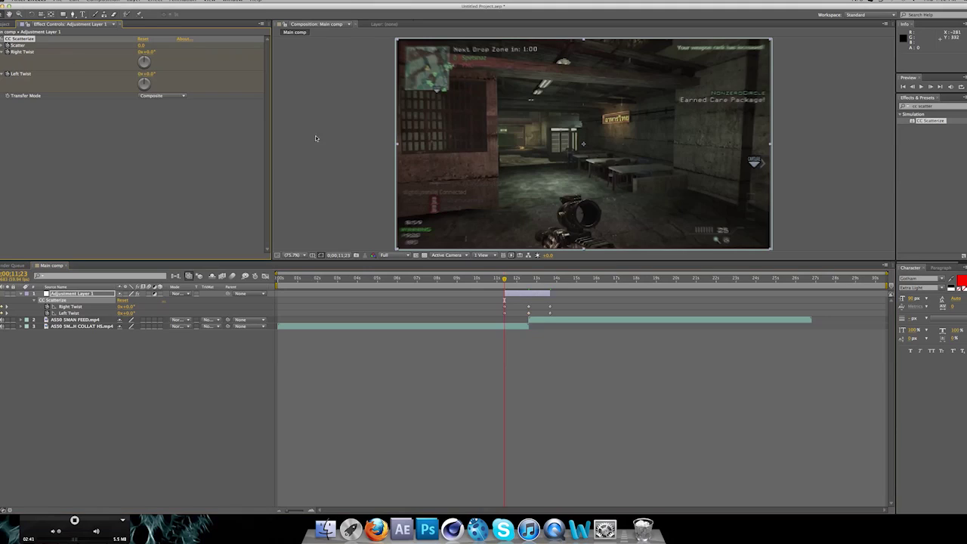
Try a Scatter amount of 100, then reset Scatter back to 0.0
{"action": "left_click", "coordinate": [549, 278]}
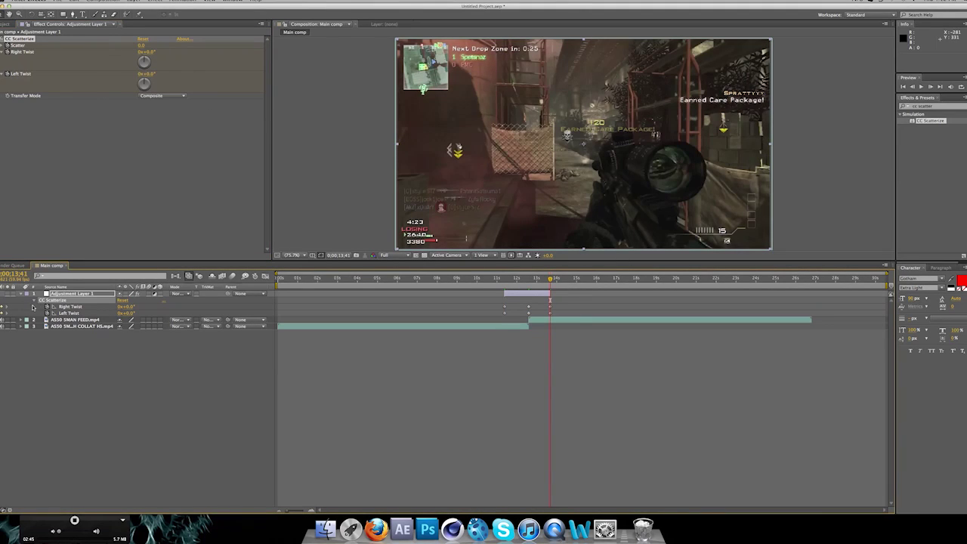
{"action": "left_click", "coordinate": [141, 45]}
{"action": "type", "text": "100"}
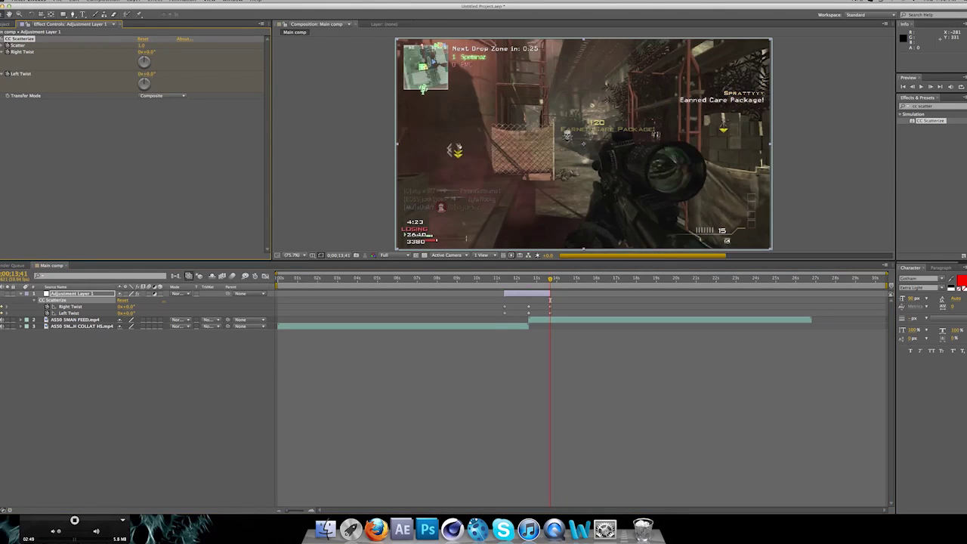
{"action": "key", "text": "Return"}
{"action": "right_click", "coordinate": [141, 47]}
{"action": "key", "text": "Escape"}
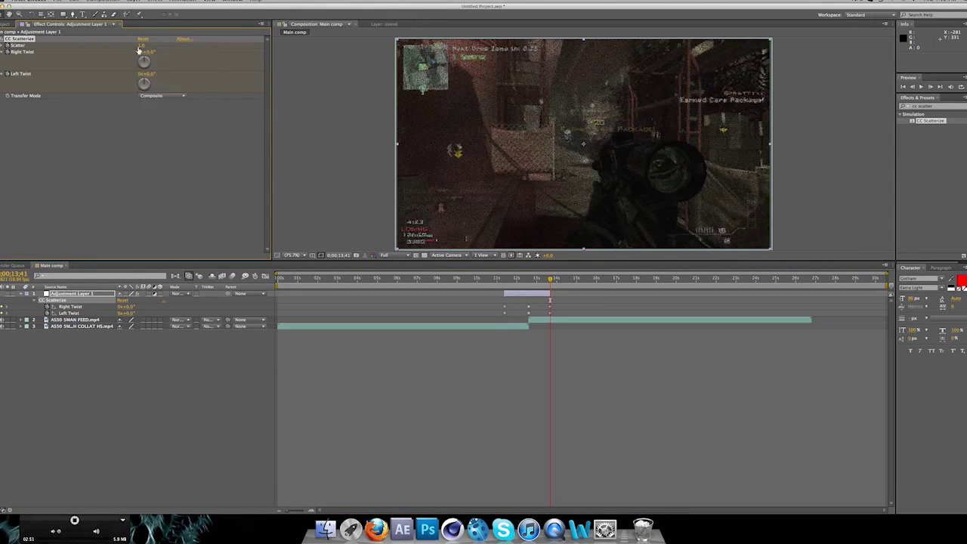
{"action": "left_click", "coordinate": [142, 40]}
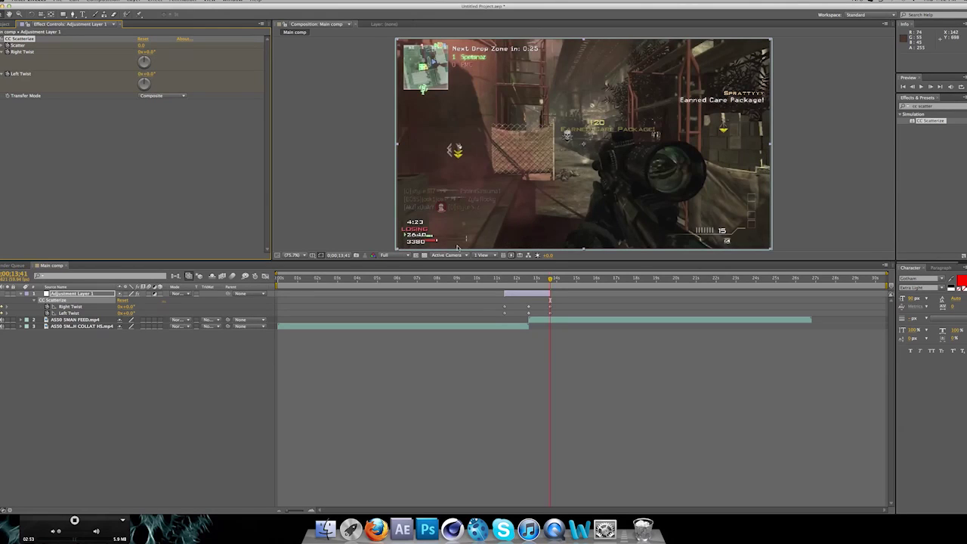
Set Scatter to 27 at the 12;36 keyframe and scrub through the transition to preview
{"action": "left_click", "coordinate": [527, 279]}
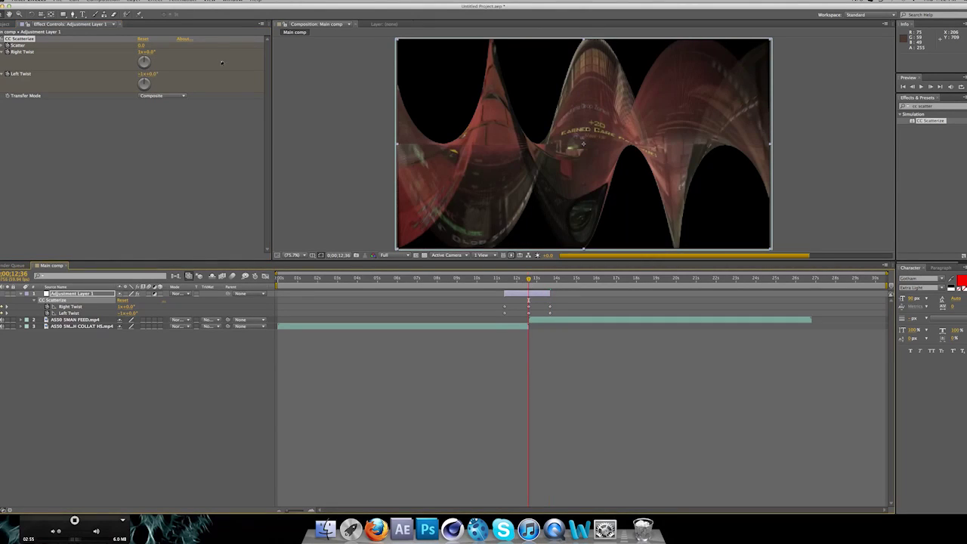
{"action": "left_click", "coordinate": [141, 45]}
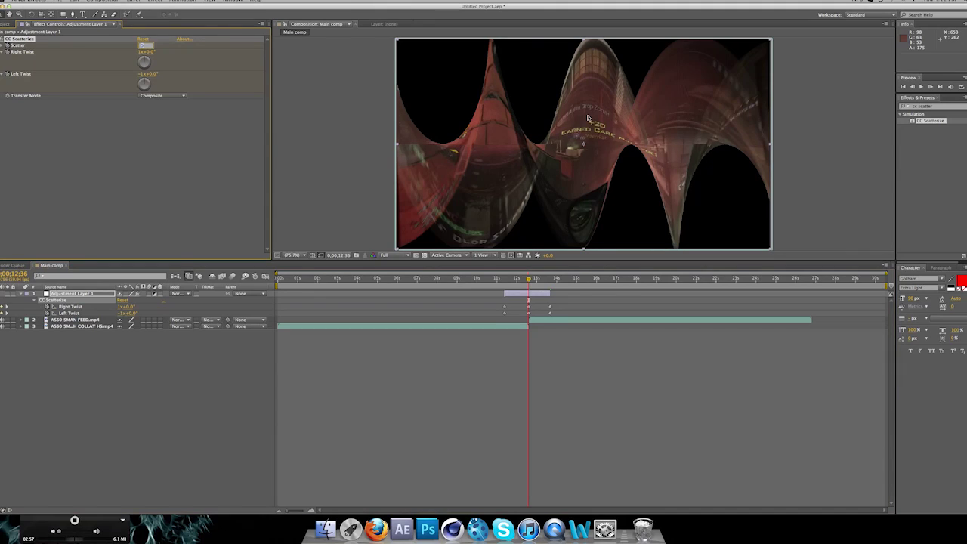
{"action": "type", "text": "27"}
{"action": "key", "text": "Return"}
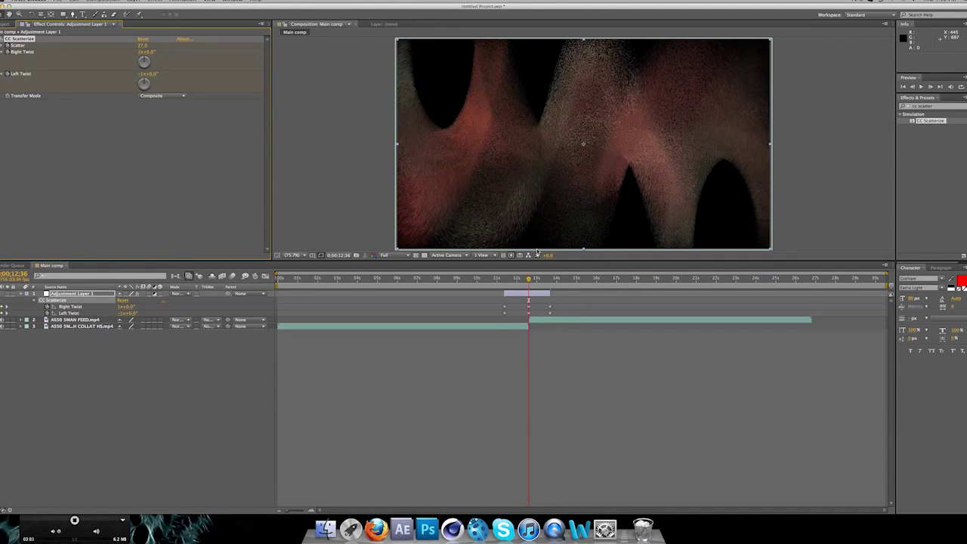
{"action": "left_click", "coordinate": [534, 280]}
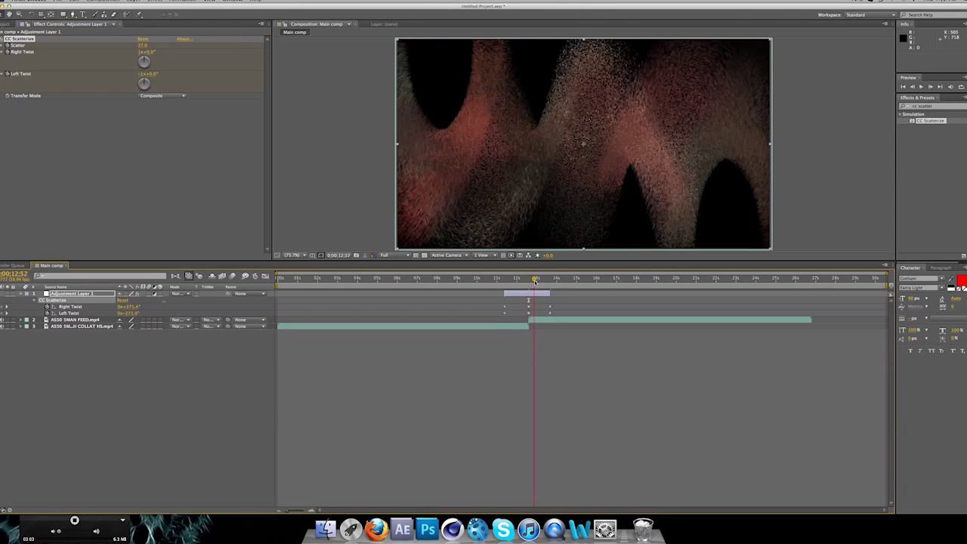
{"action": "mouse_move", "coordinate": [535, 280]}
{"action": "left_mouse_down"}
{"action": "mouse_move", "coordinate": [505, 280]}
{"action": "mouse_move", "coordinate": [552, 282]}
{"action": "left_mouse_up"}
{"action": "left_click_drag", "start_coordinate": [552, 281], "coordinate": [504, 281]}
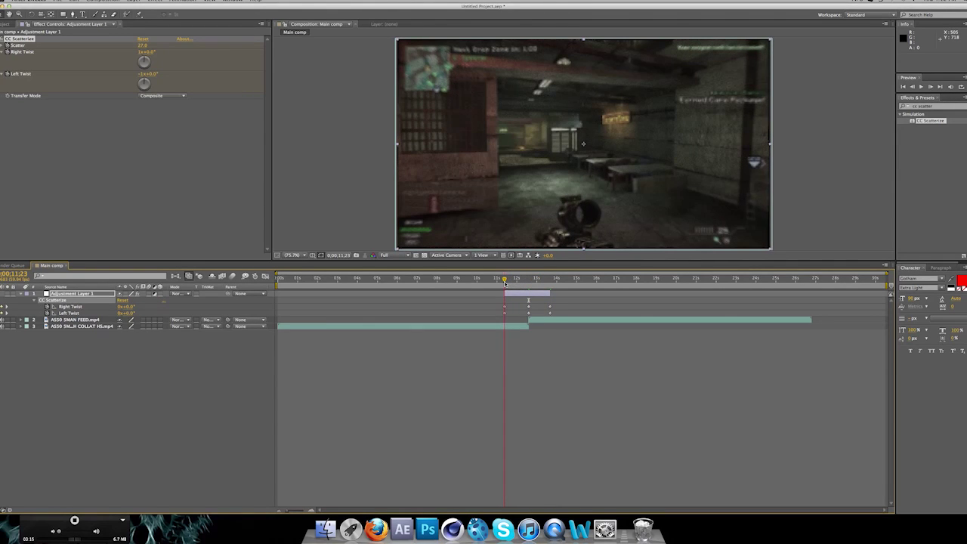